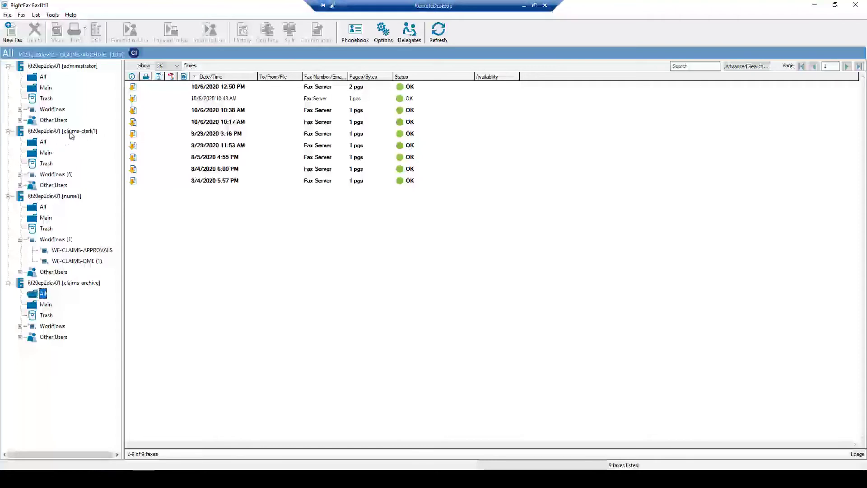
- Show claims-clerk1's WF-CLAIMS-DME queue and widen the Patient Name and Patient ID # columns
click(20, 175)
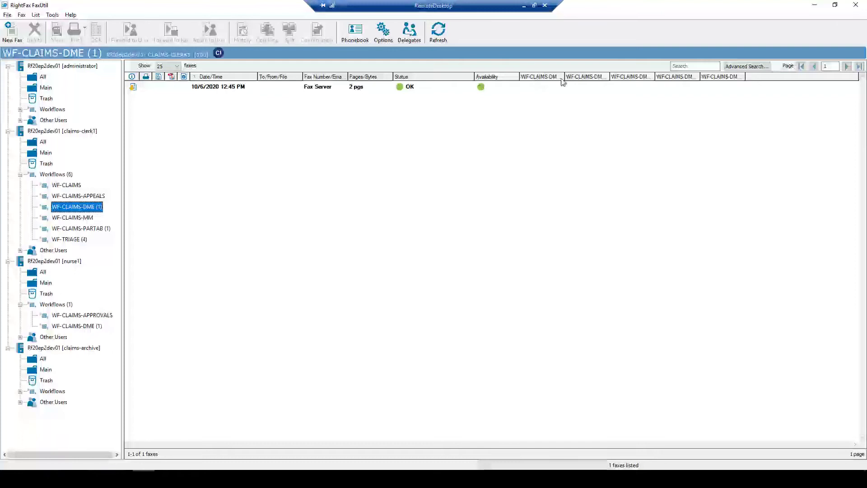
drag(563, 82, 675, 80)
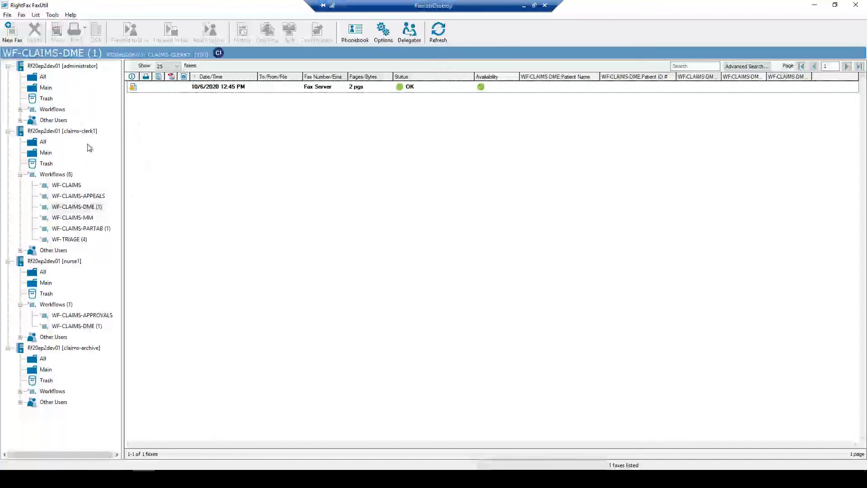
- From Administrator's All list, send a fax to 4002 for Claims DME with DME_Claim_Example attached
click(36, 77)
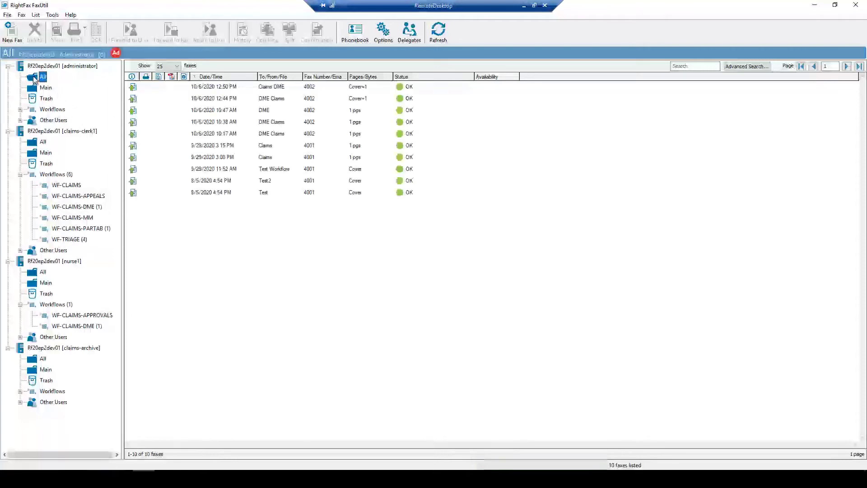
click(9, 36)
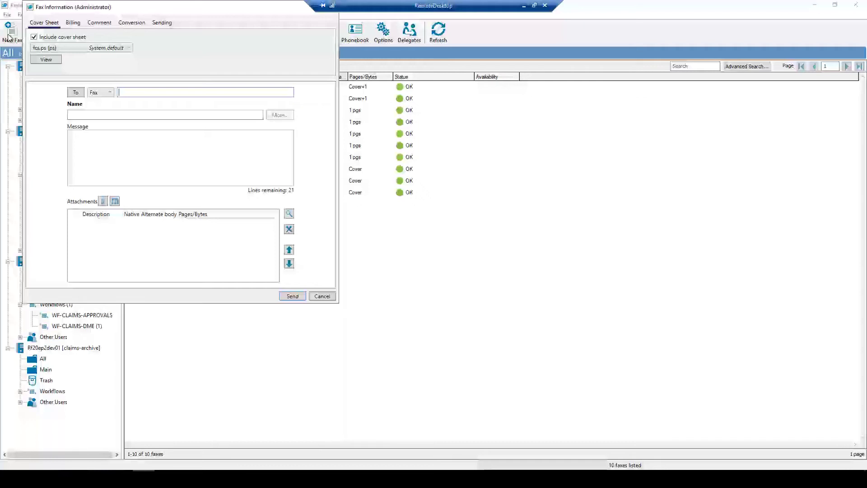
text(4002)
click(89, 115)
text(Claim)
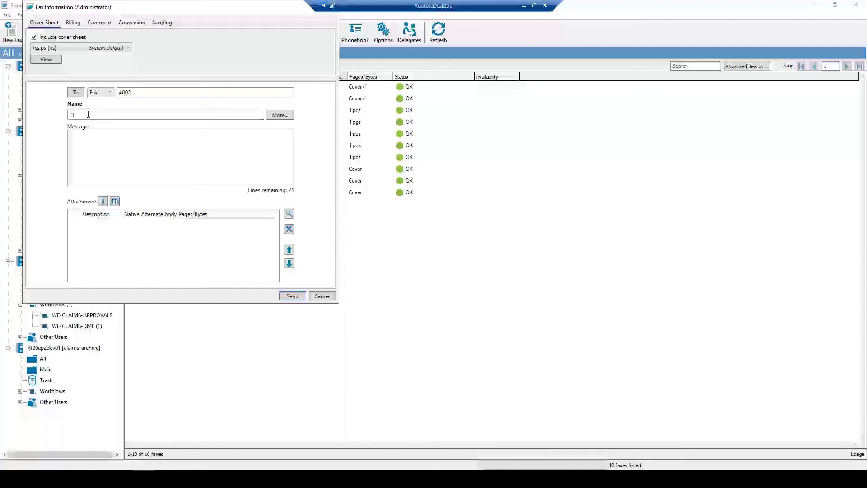
text(s DME)
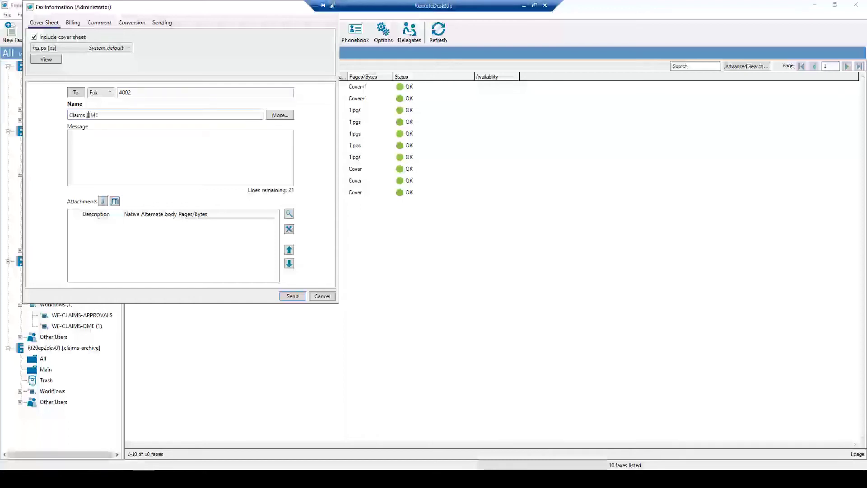
click(103, 201)
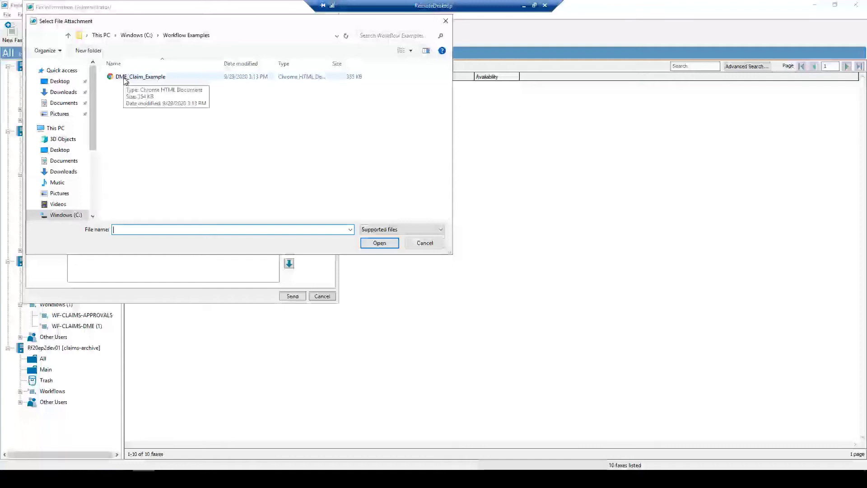
click(125, 77)
click(369, 245)
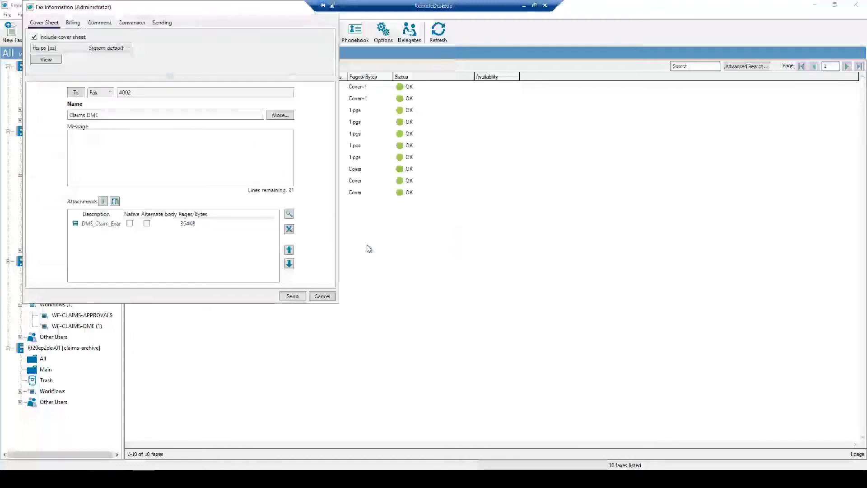
click(298, 296)
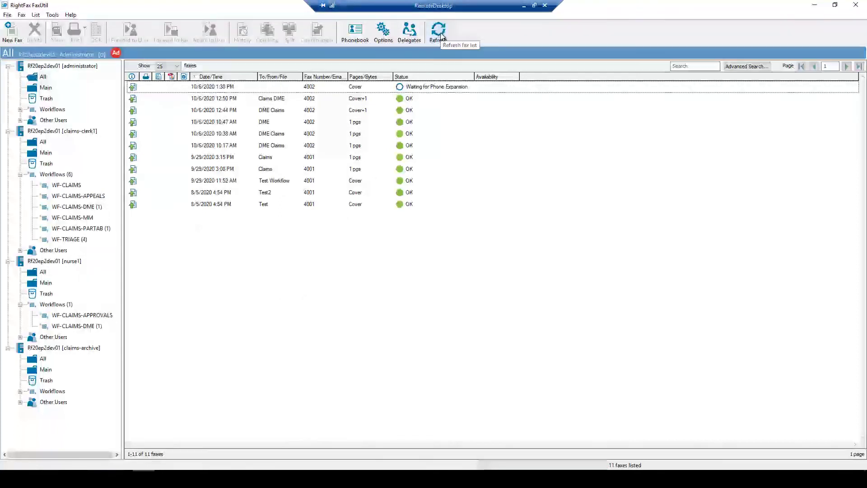
- Refresh until the fax shows OK, then view it in claims-clerk1's WF-CLAIMS-DME queue
click(441, 36)
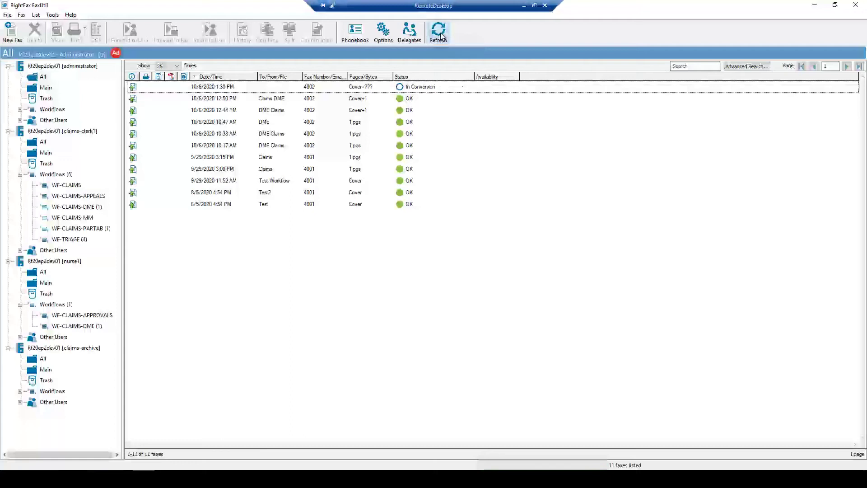
click(439, 36)
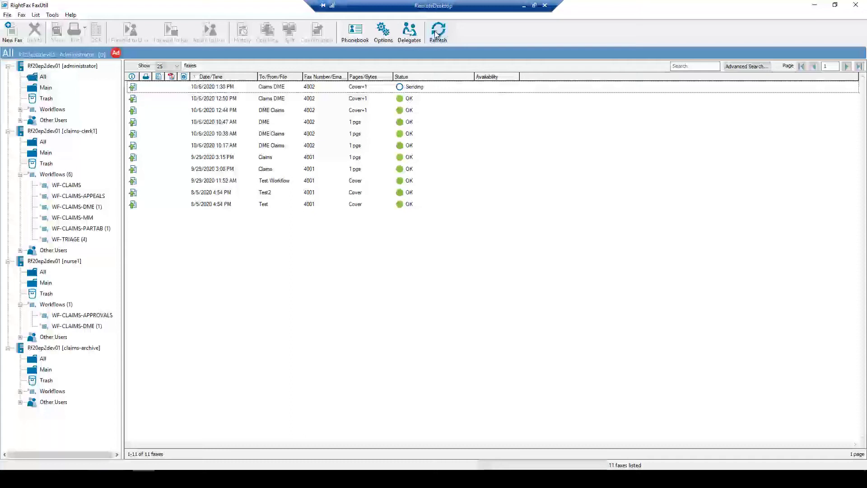
click(436, 35)
click(72, 207)
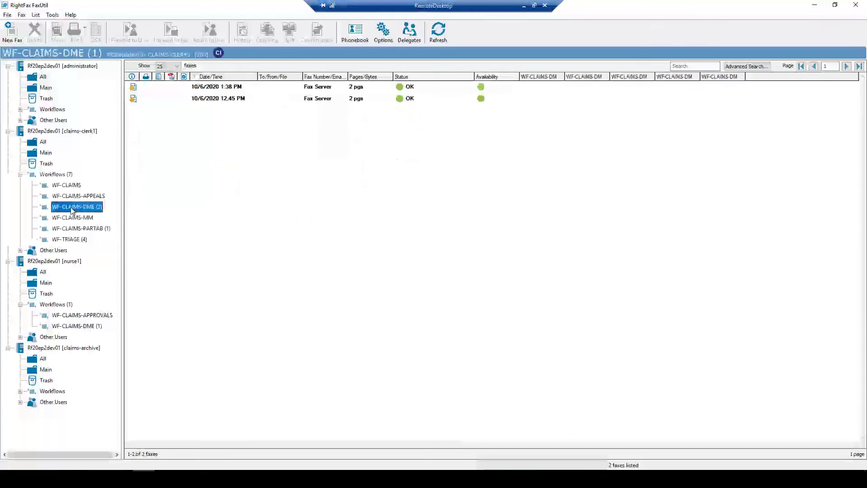
- Open the 1:38 PM fax maximized on page 2 and set the zoom to 150%
click(208, 89)
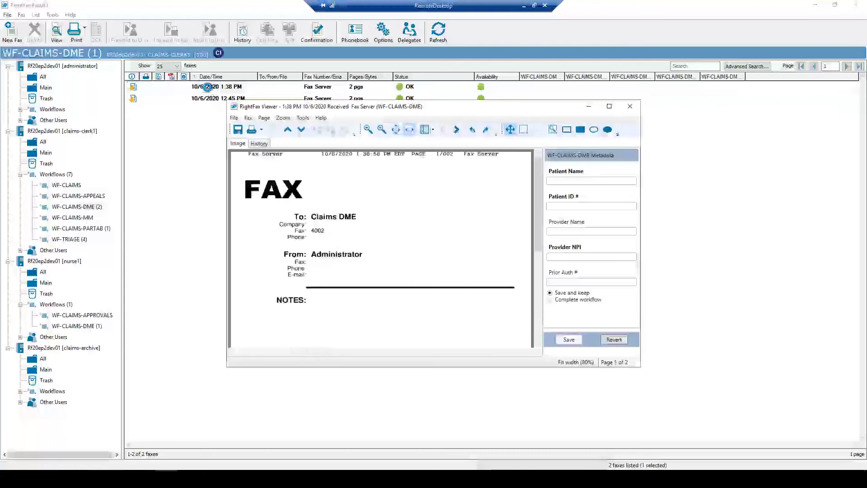
click(609, 107)
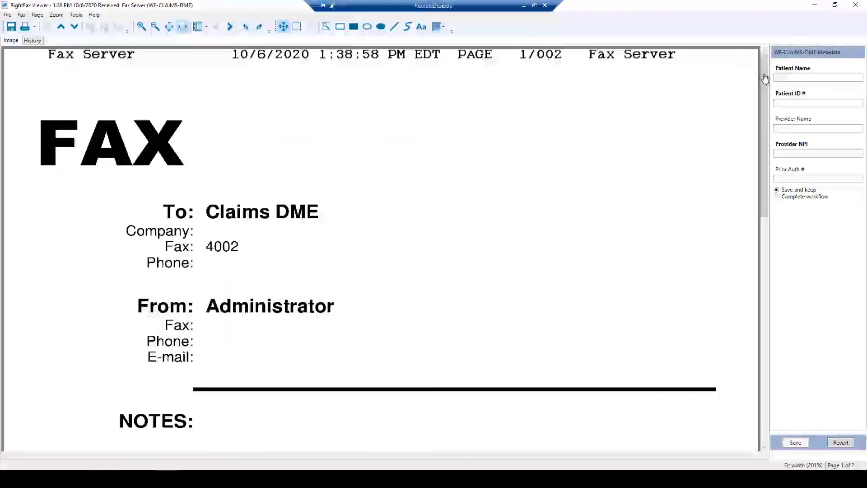
click(230, 27)
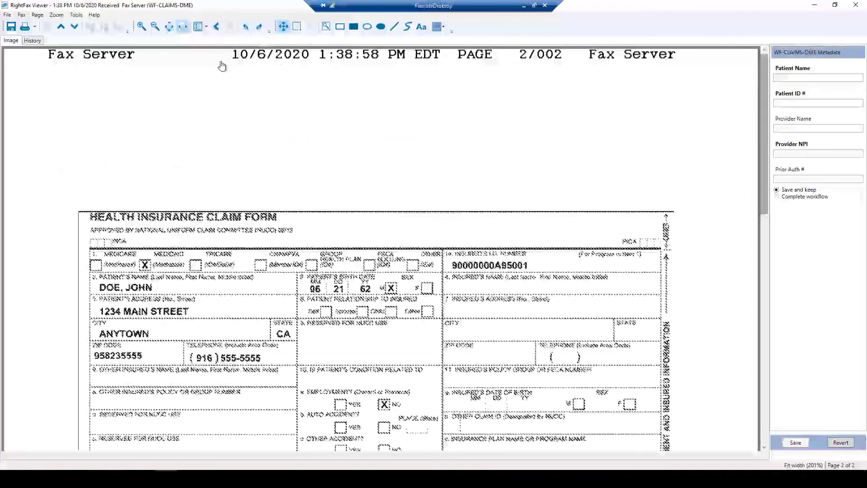
click(155, 27)
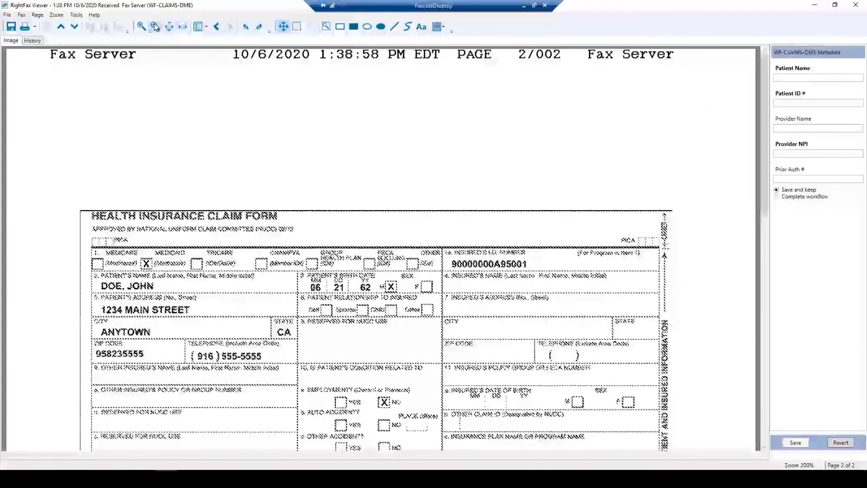
click(155, 27)
click(155, 27)
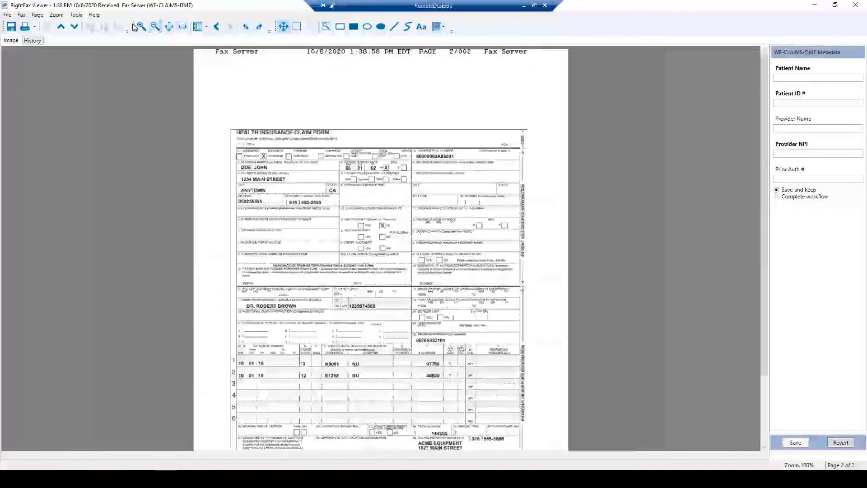
click(142, 27)
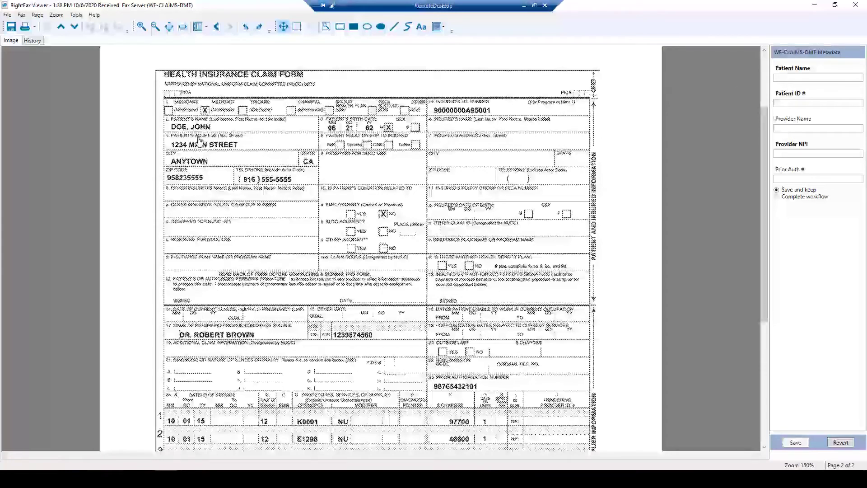
- Enter the patient's name and ID and the provider's name and NPI in the DME metadata
click(784, 79)
text(Jo)
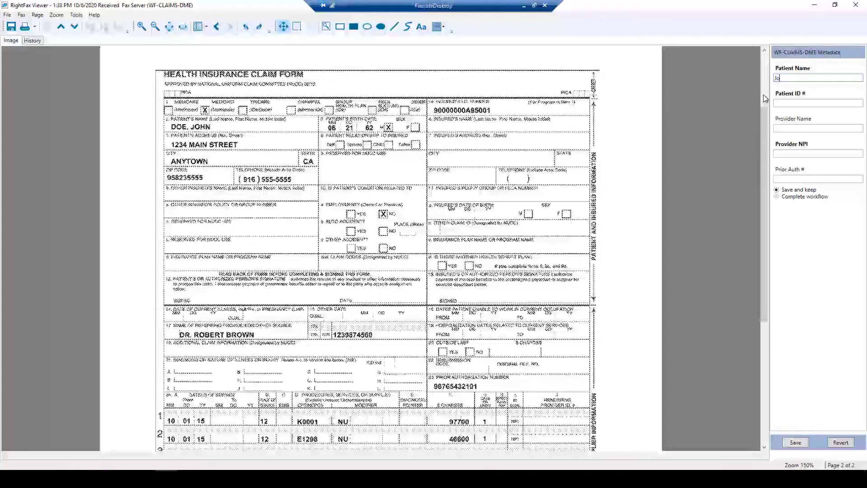
text(hn Doe)
click(774, 102)
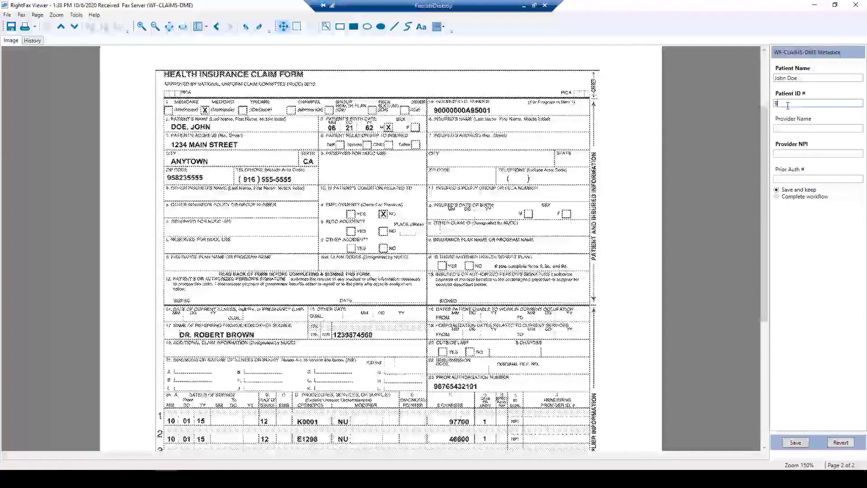
text(90000000AB5001)
click(785, 130)
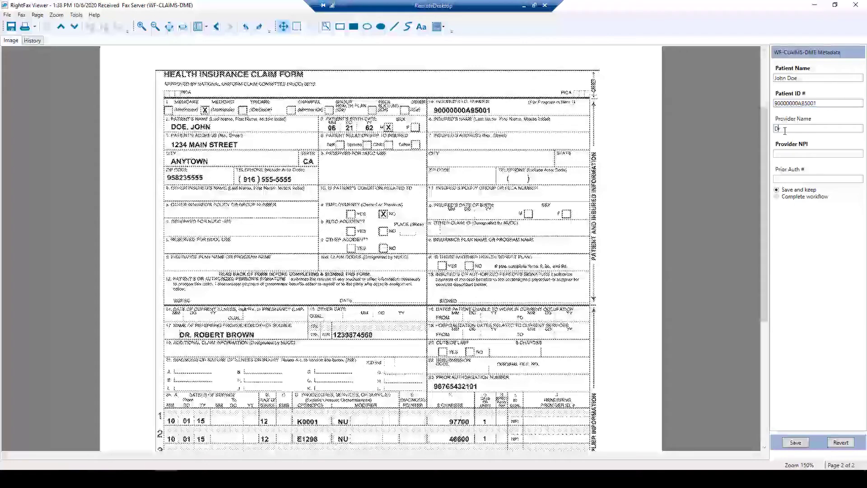
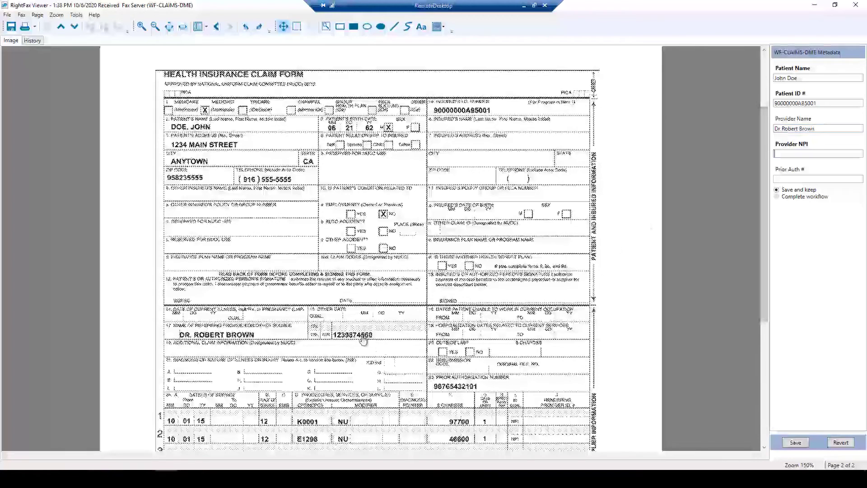
click(789, 154)
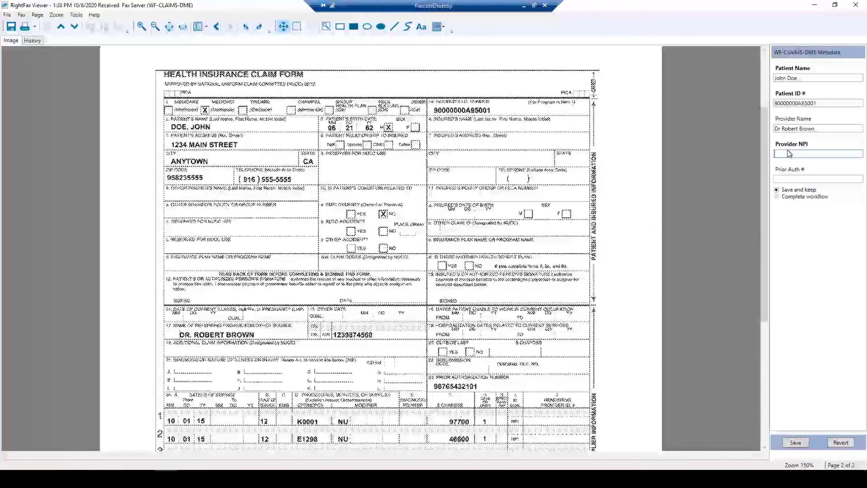
text(1239874560)
- Enter the prior authorization number, choose Complete workflow, and save the metadata
click(779, 178)
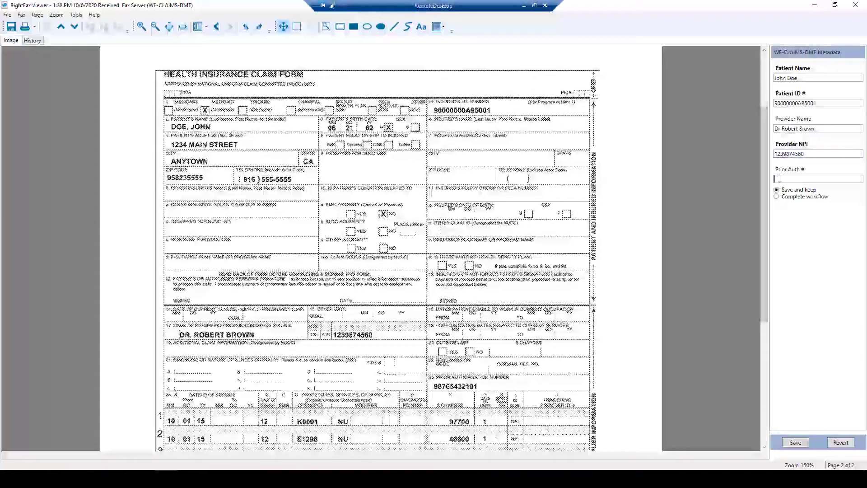
scroll(740, 218, down, 1)
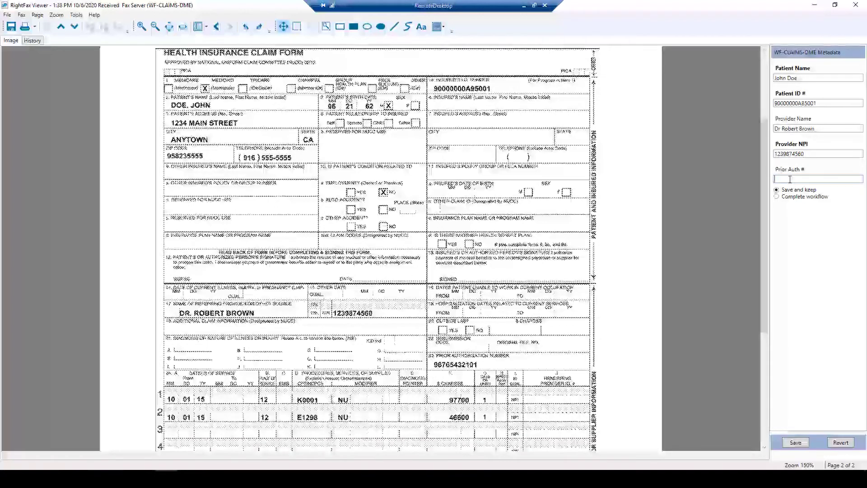
text(98765432101)
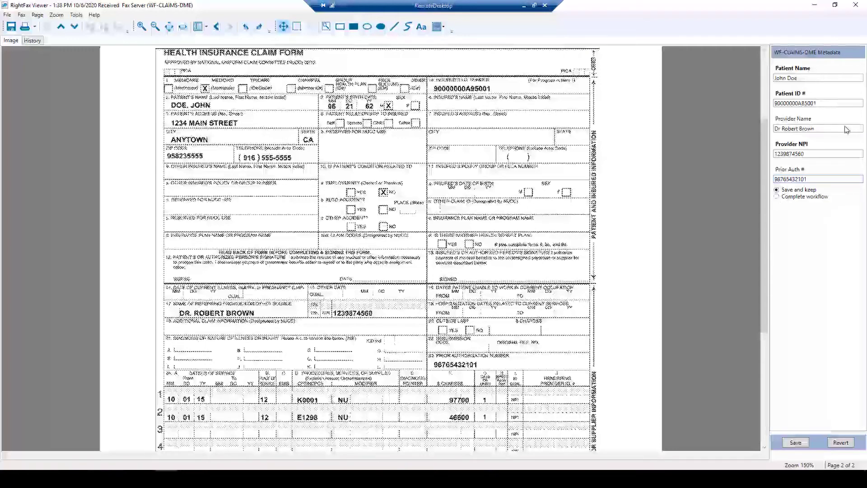
click(777, 197)
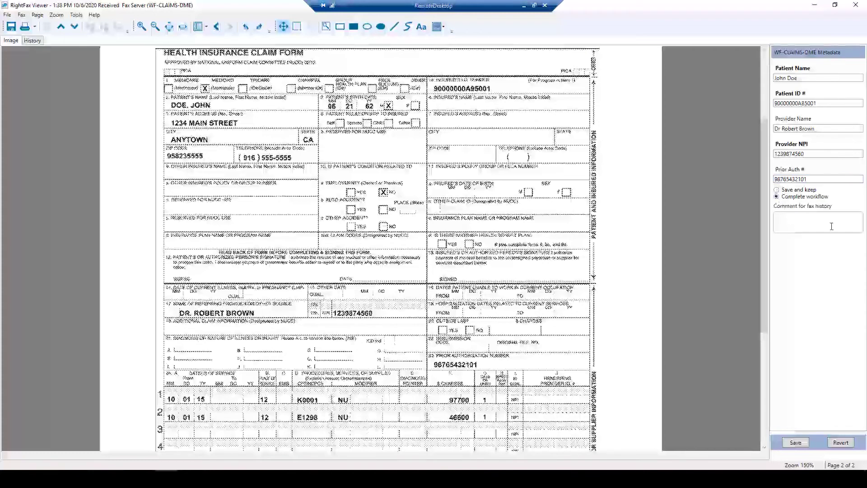
click(794, 444)
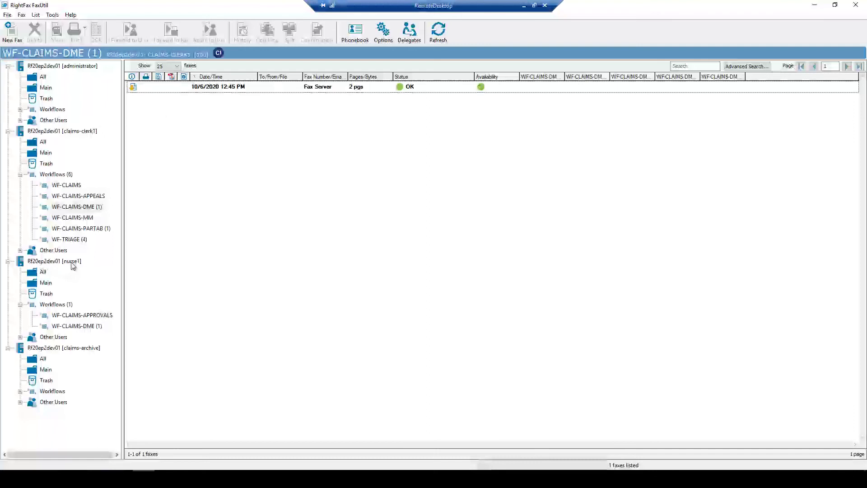
- Show nurse1's WF-CLAIMS-APPROVALS queue and select the 1:38 PM fax
click(76, 316)
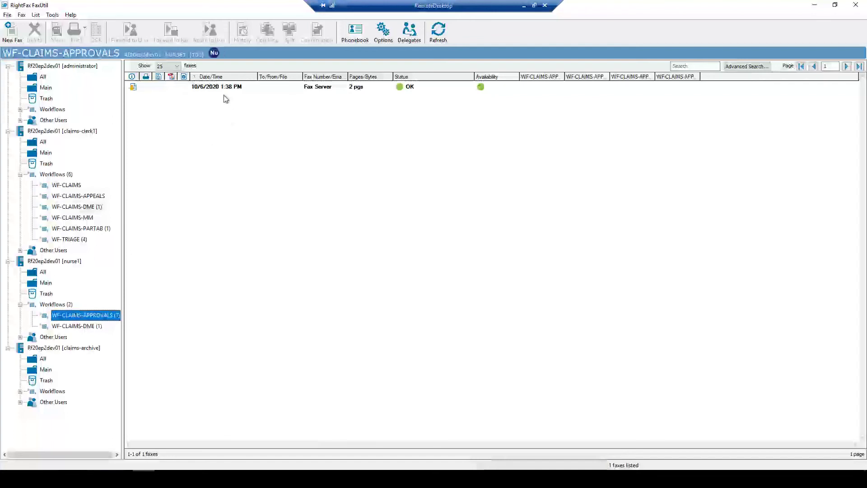
click(223, 91)
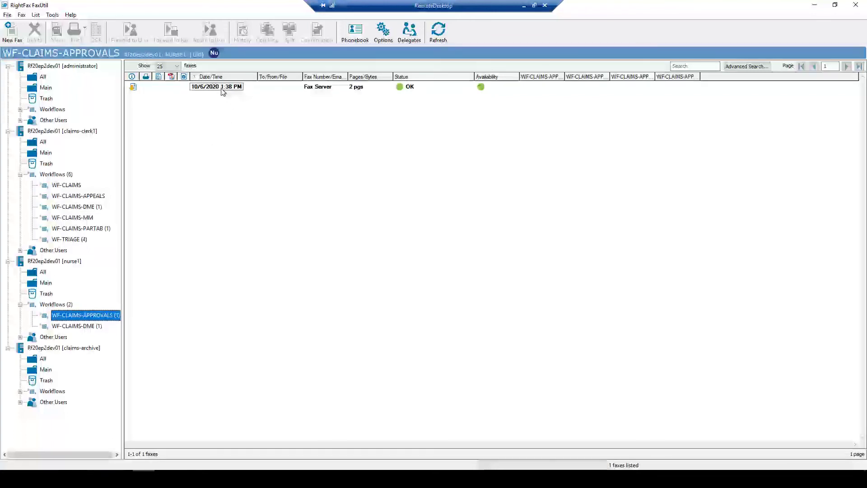
- Open the 1:38 PM fax maximized on page 2 with the DME metadata values expanded
double_click(221, 88)
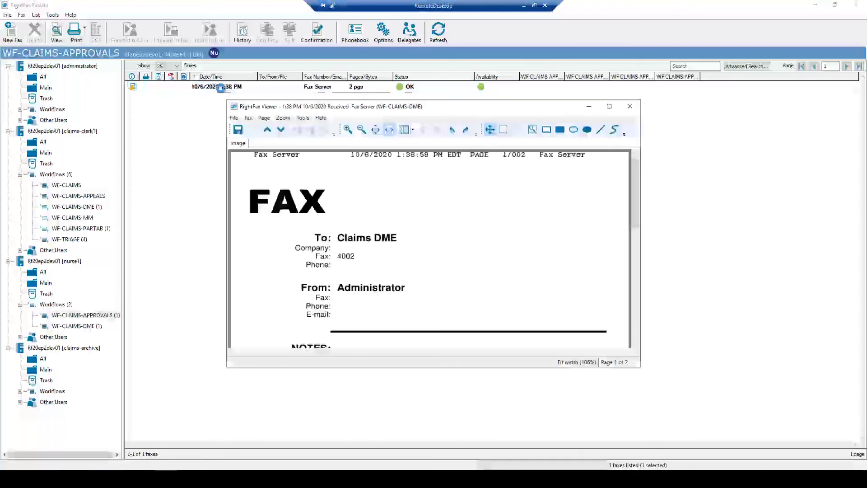
click(609, 107)
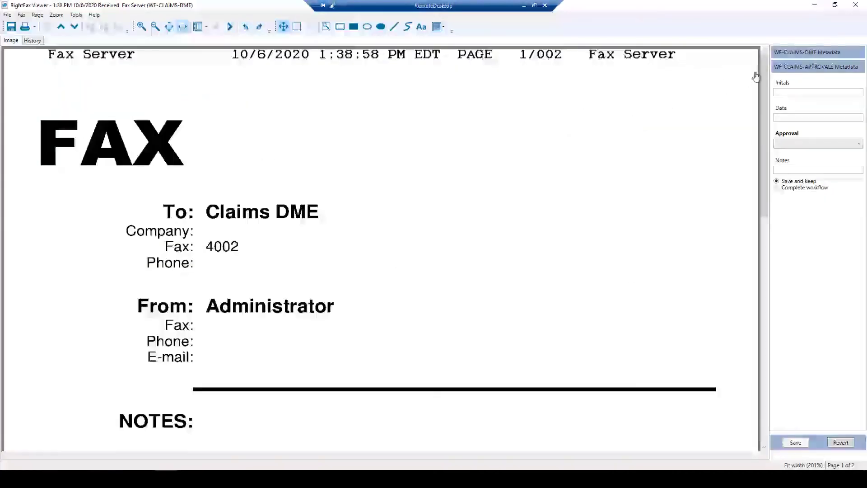
click(784, 53)
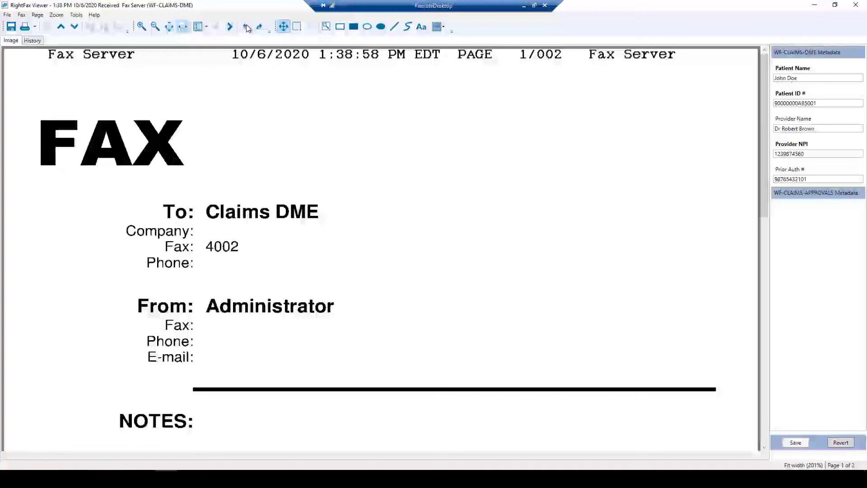
click(230, 28)
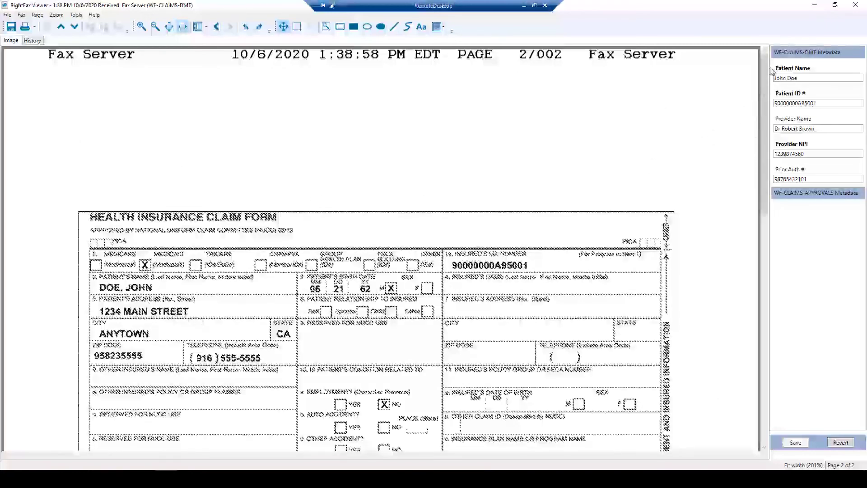
drag(761, 79, 760, 167)
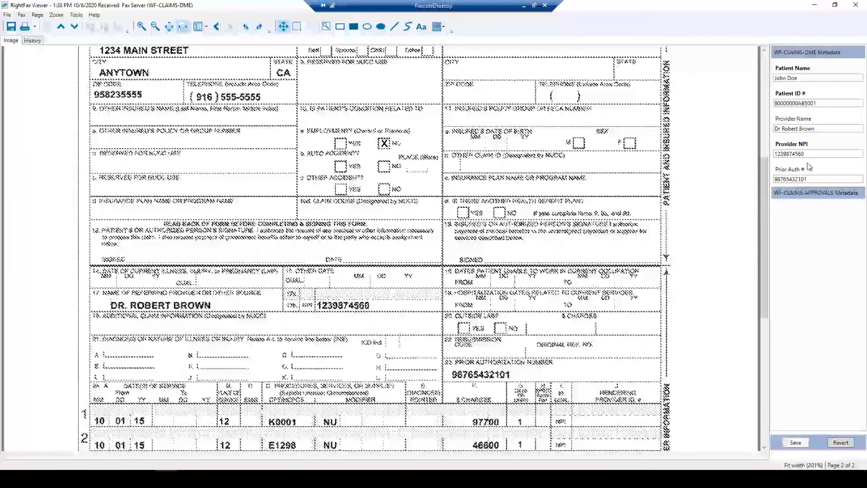
- Record the reviewer's initials, date 10/06/2020 and Approved, then save with Complete workflow
click(790, 194)
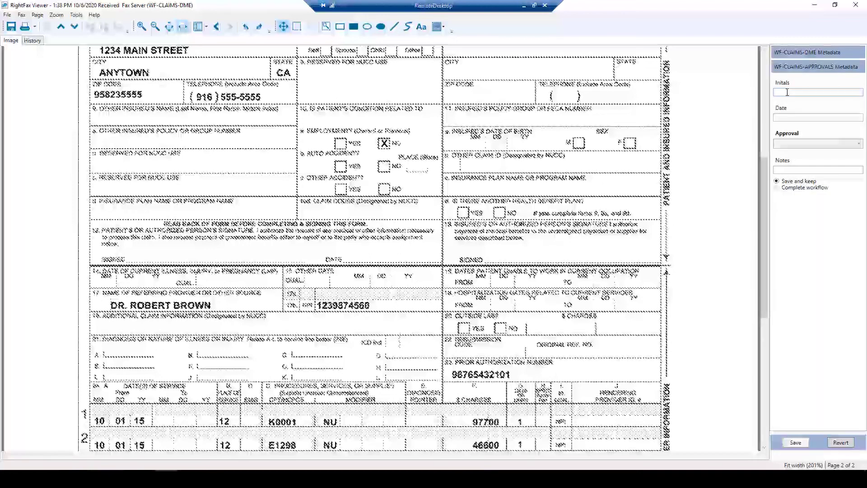
text(JK)
click(778, 119)
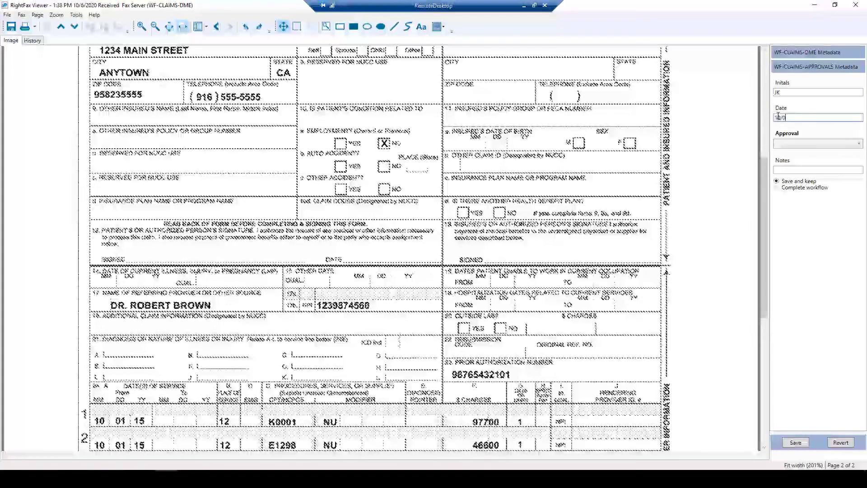
text(10/06/2020)
click(856, 145)
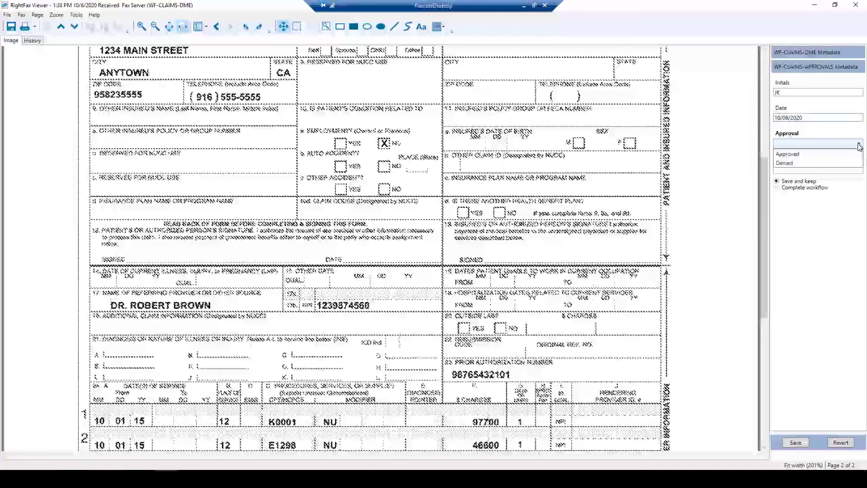
click(784, 155)
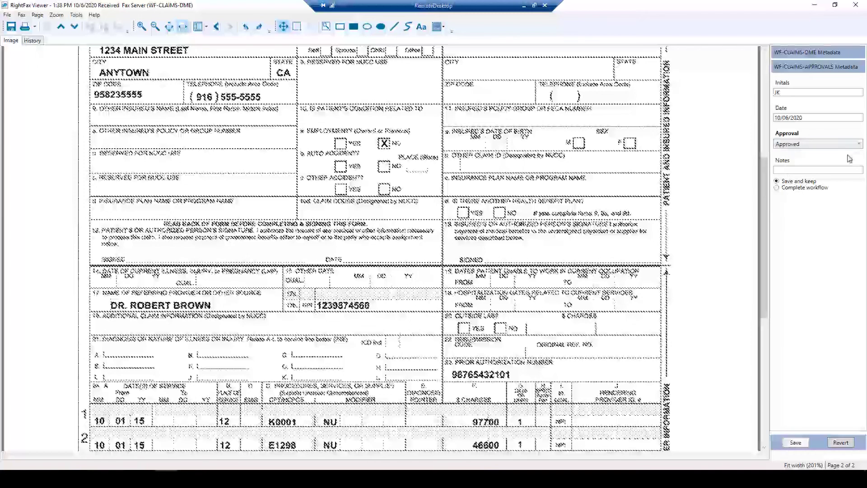
click(777, 188)
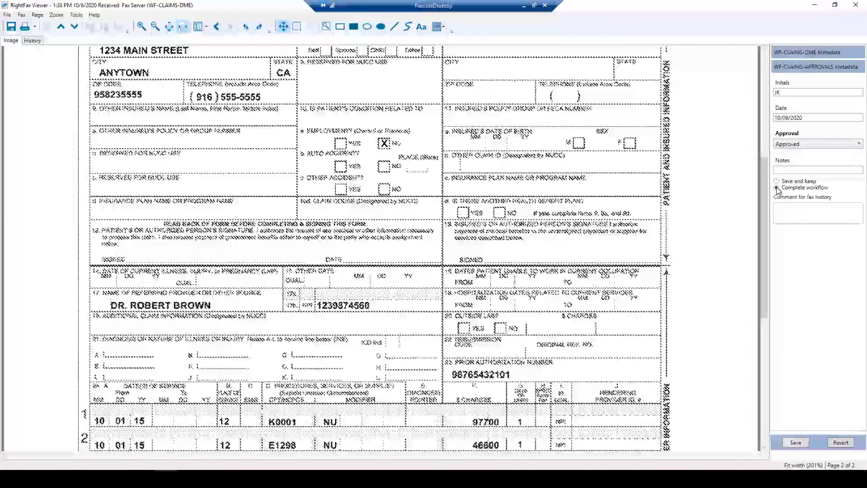
click(797, 444)
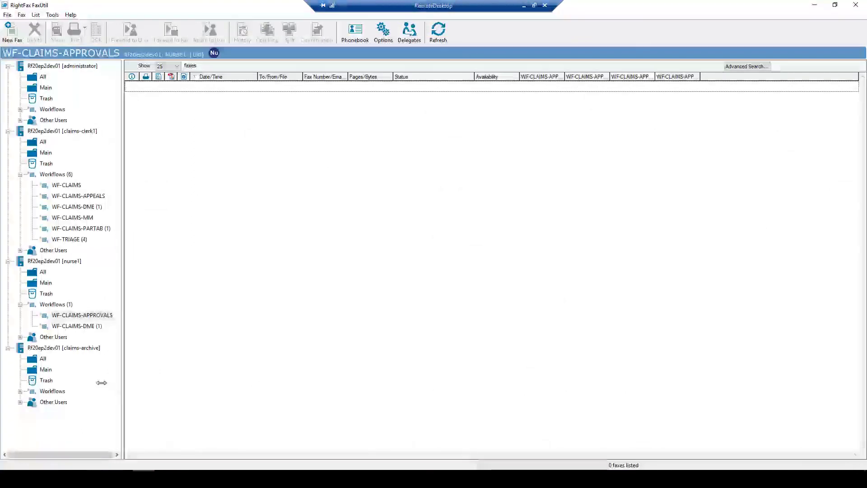
- Open the archived 1:38 PM fax from claims-archive's All folder, check page 2, and close it
click(33, 362)
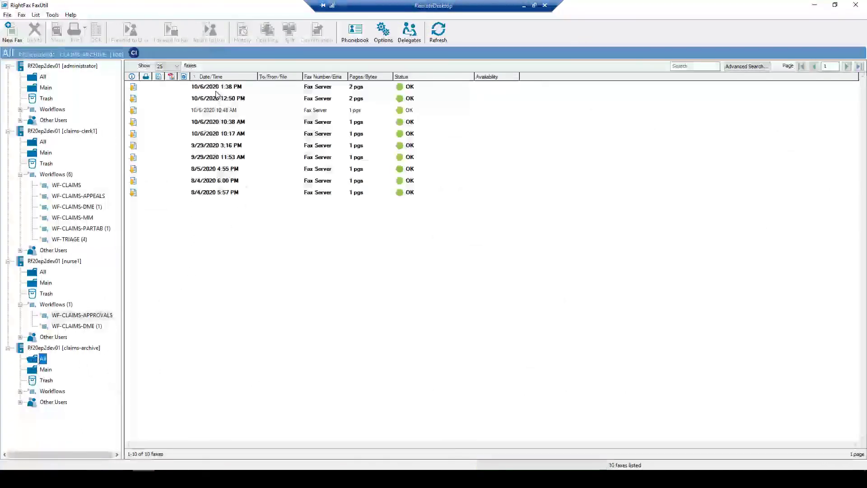
click(226, 86)
double_click(226, 86)
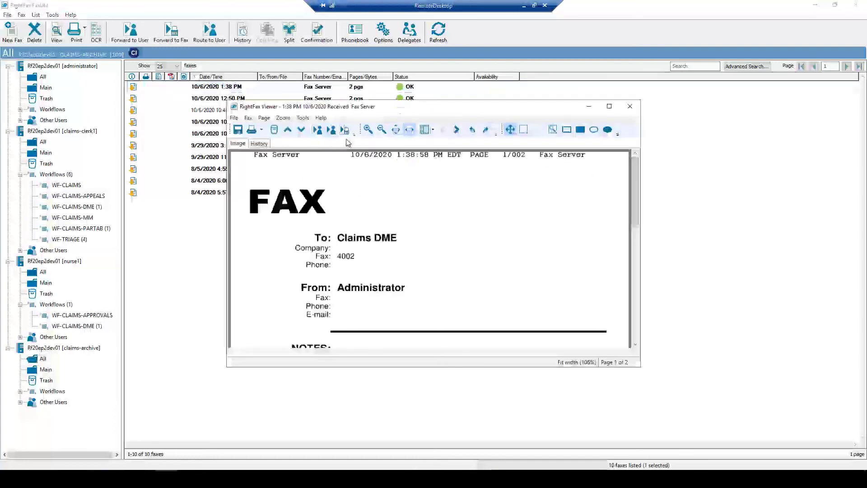
click(456, 130)
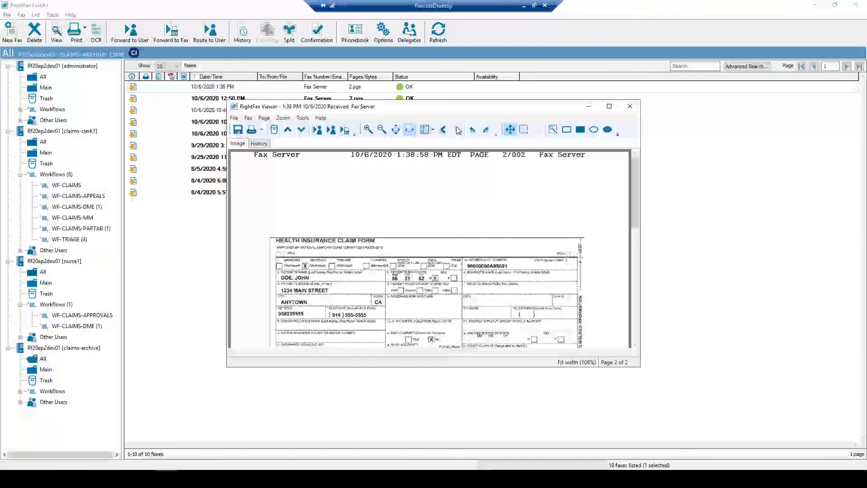
click(630, 107)
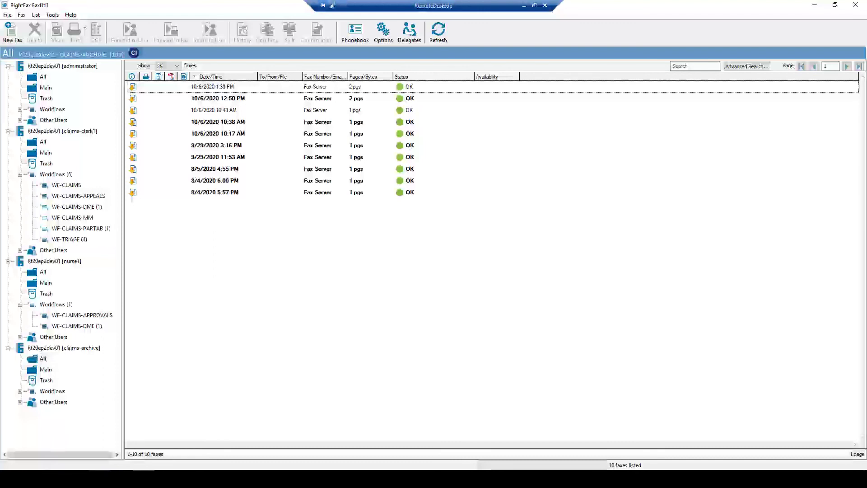
- Review the exported WF-5F7C739C4E49_00000024.pdf through page 2 in Chrome, then close it
key(alt+Tab)
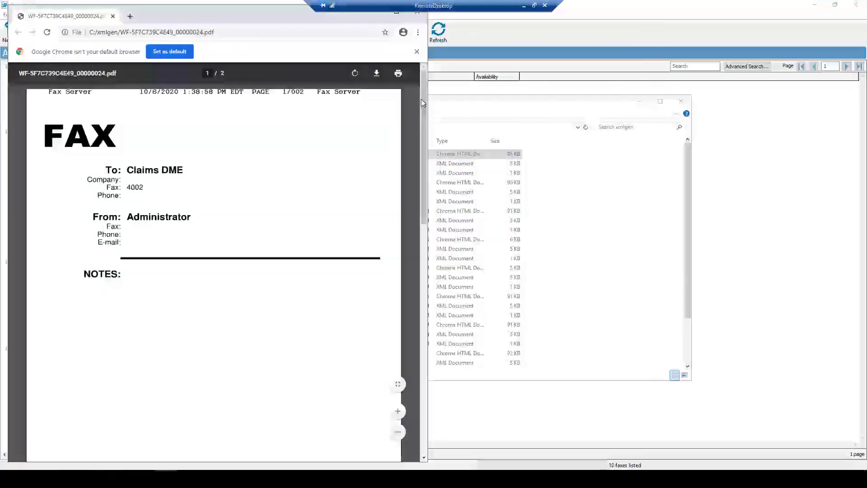
drag(423, 208, 423, 369)
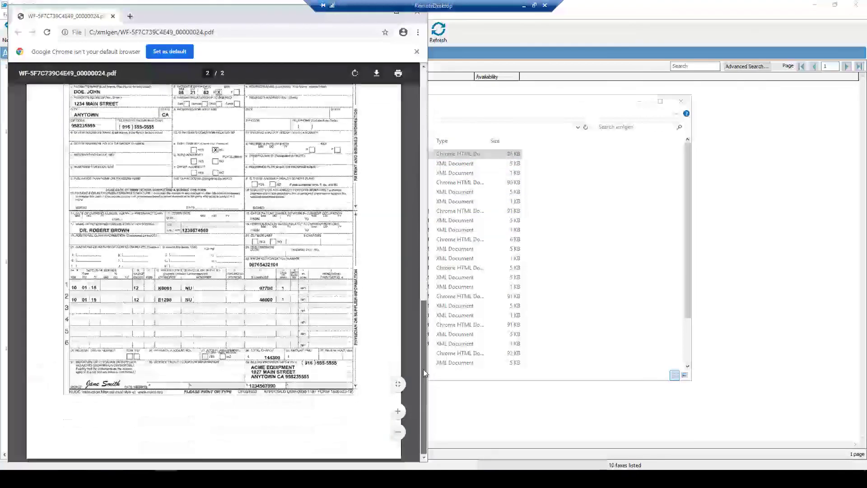
click(422, 18)
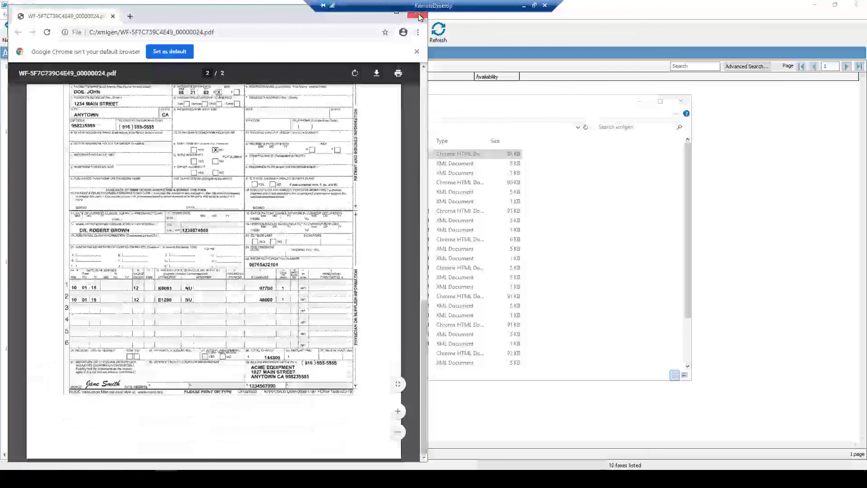
double_click(294, 163)
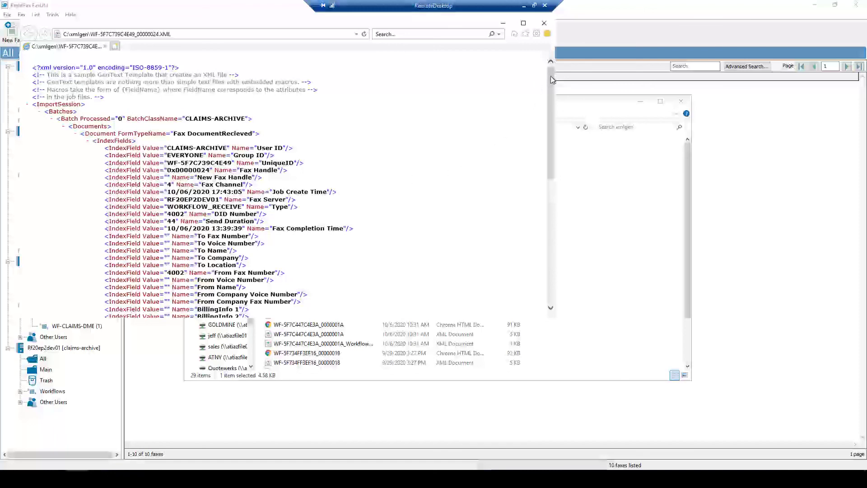
drag(550, 95, 548, 106)
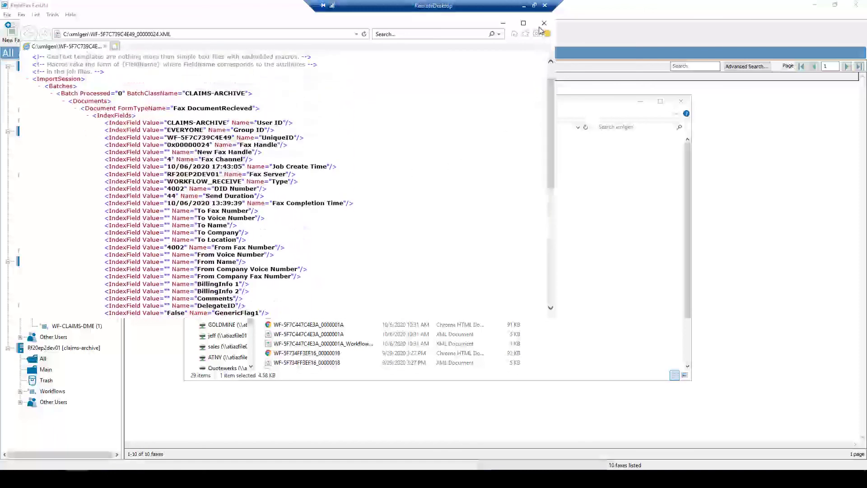
click(542, 25)
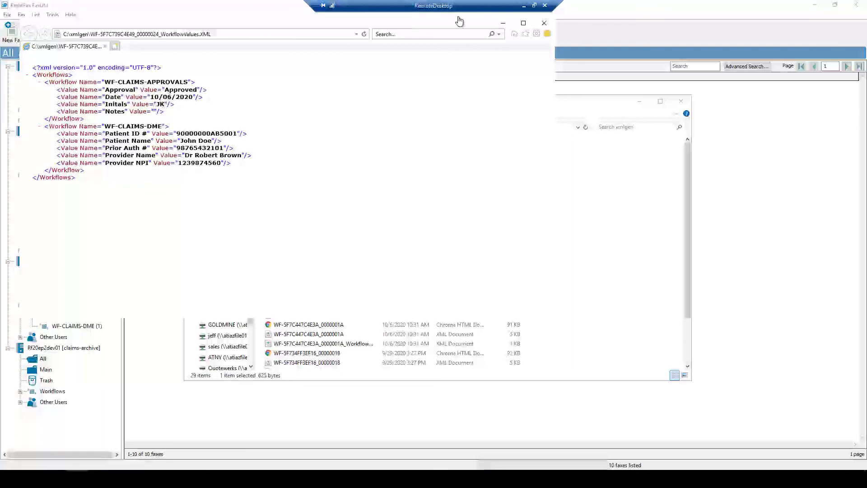
click(544, 24)
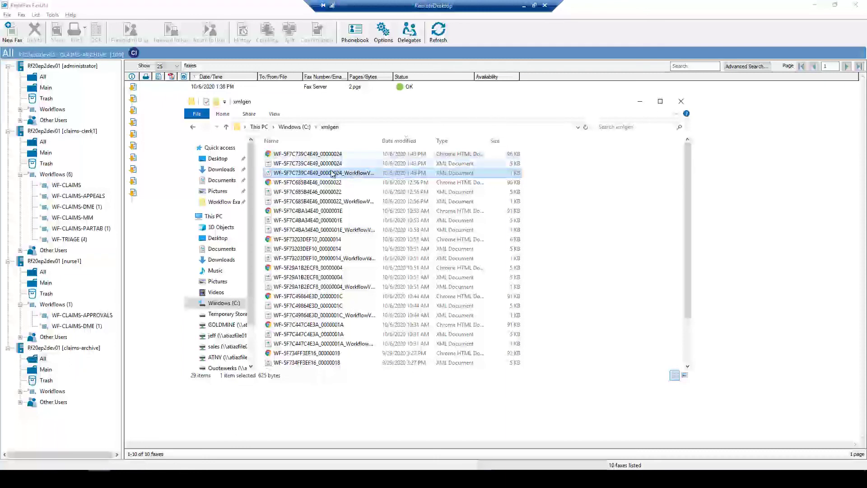